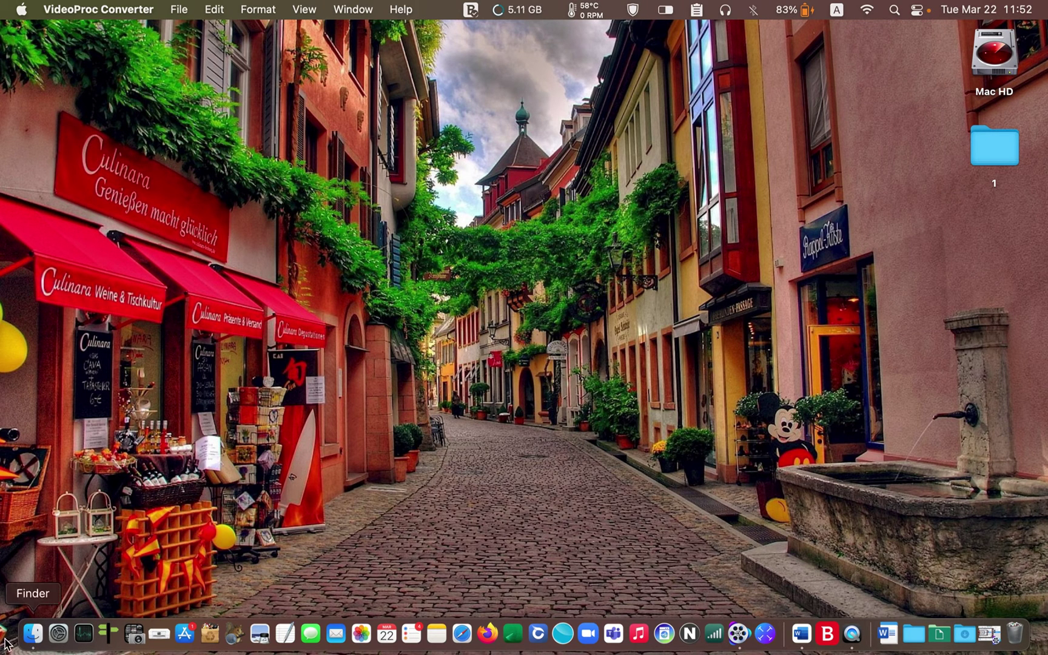
# - Open System Preferences' Accessibility pane and scroll its sidebar down to the Motor section
pyautogui.click(58, 633)
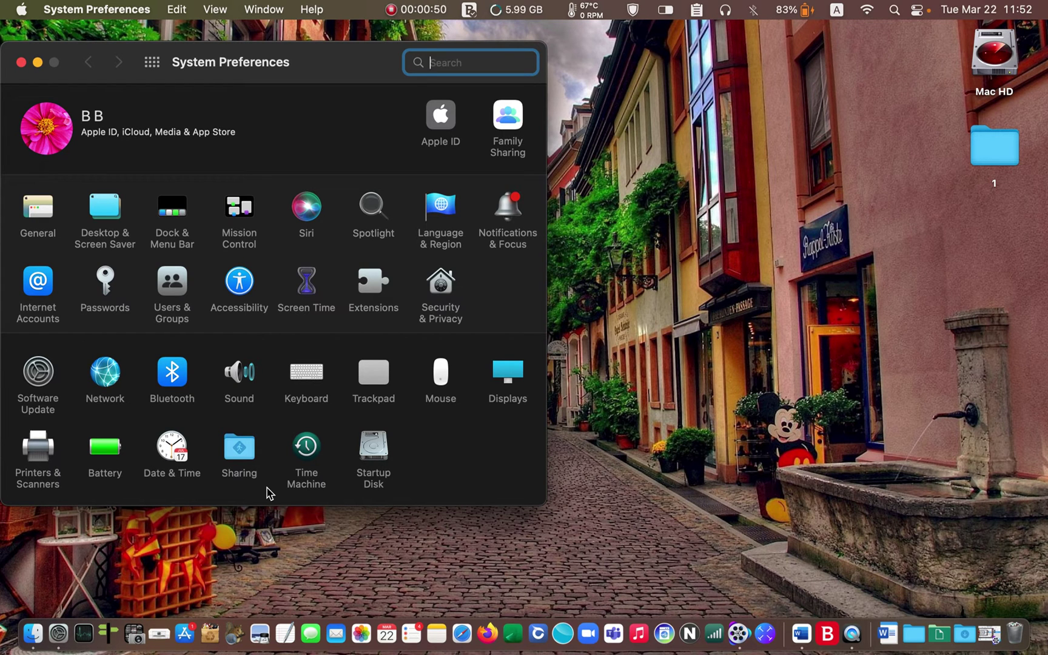
pyautogui.click(248, 287)
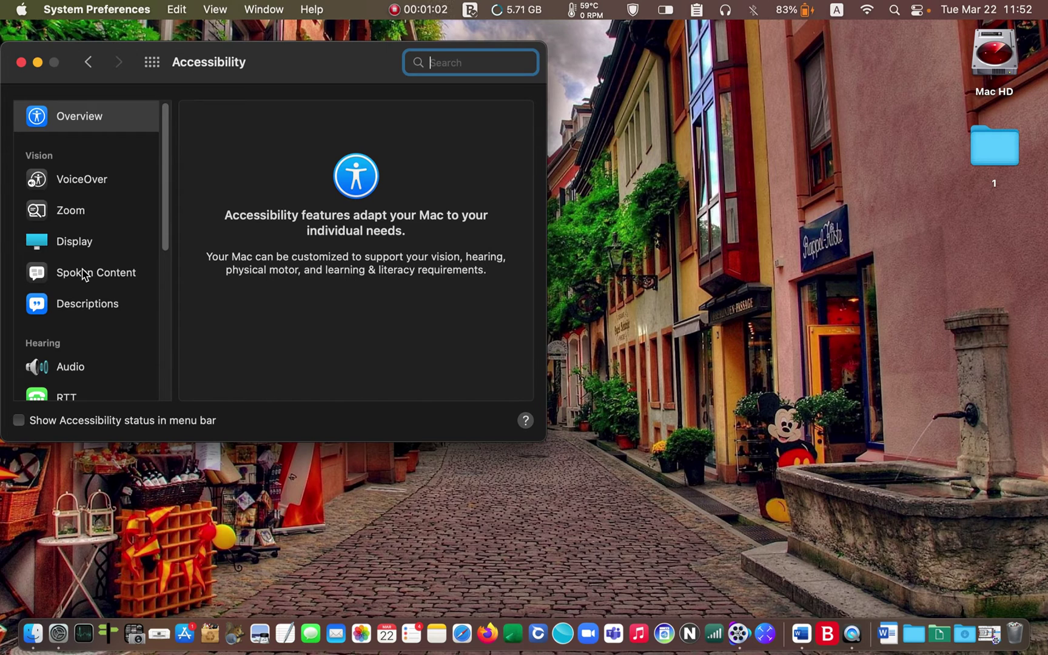
pyautogui.scroll(-5, 83, 274)
pyautogui.scroll(-4, 85, 274)
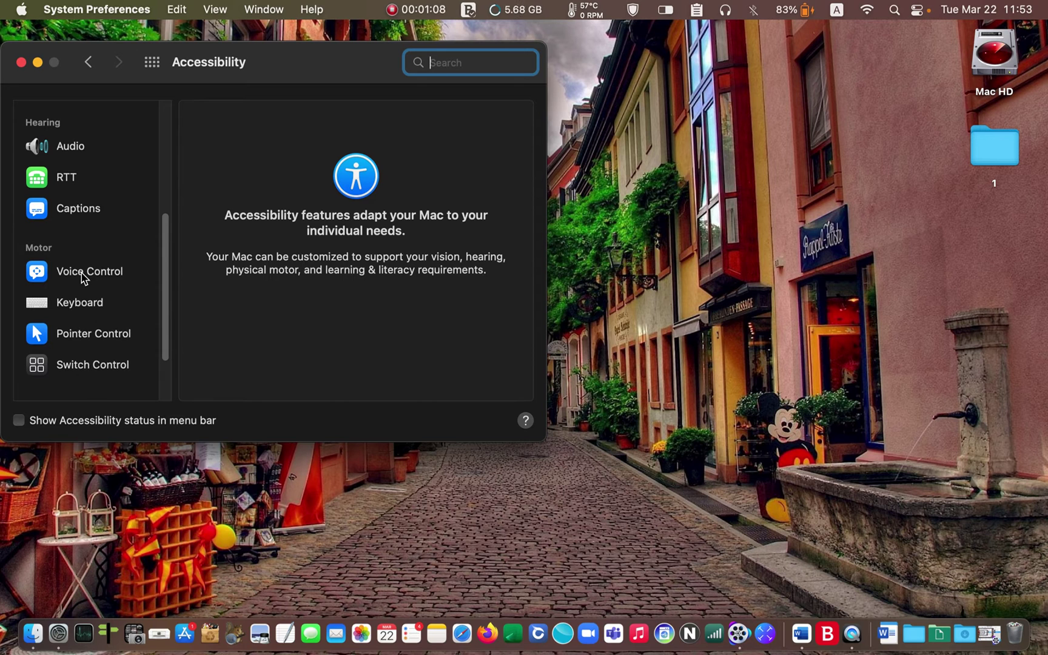
# - Check Enable Voice Control in the Voice Control settings, then put Voice Control to sleep
pyautogui.click(52, 280)
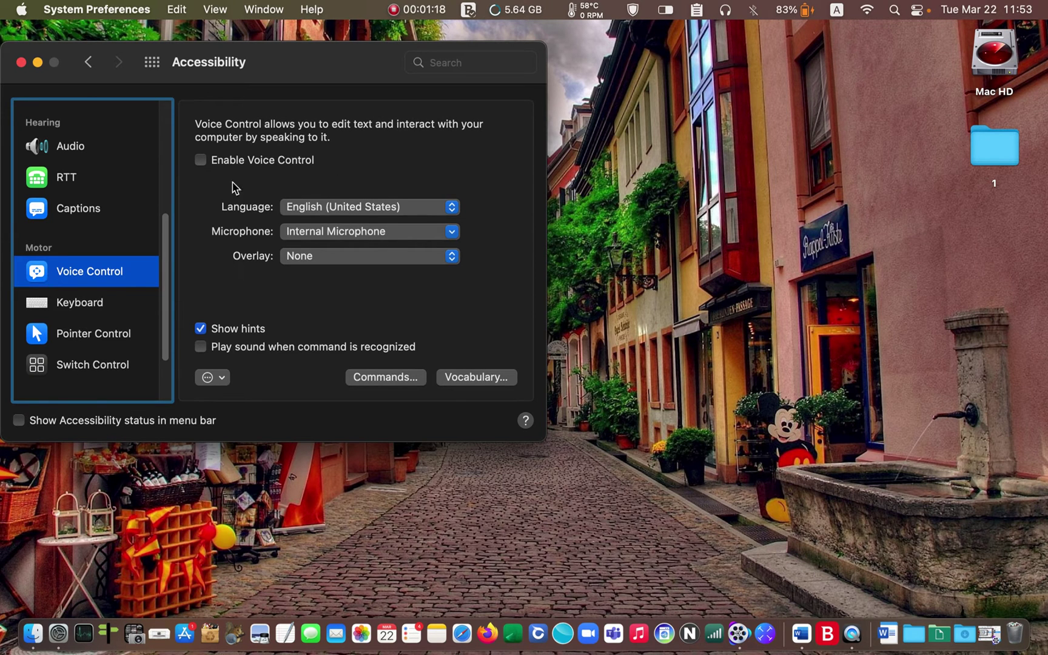
pyautogui.click(200, 161)
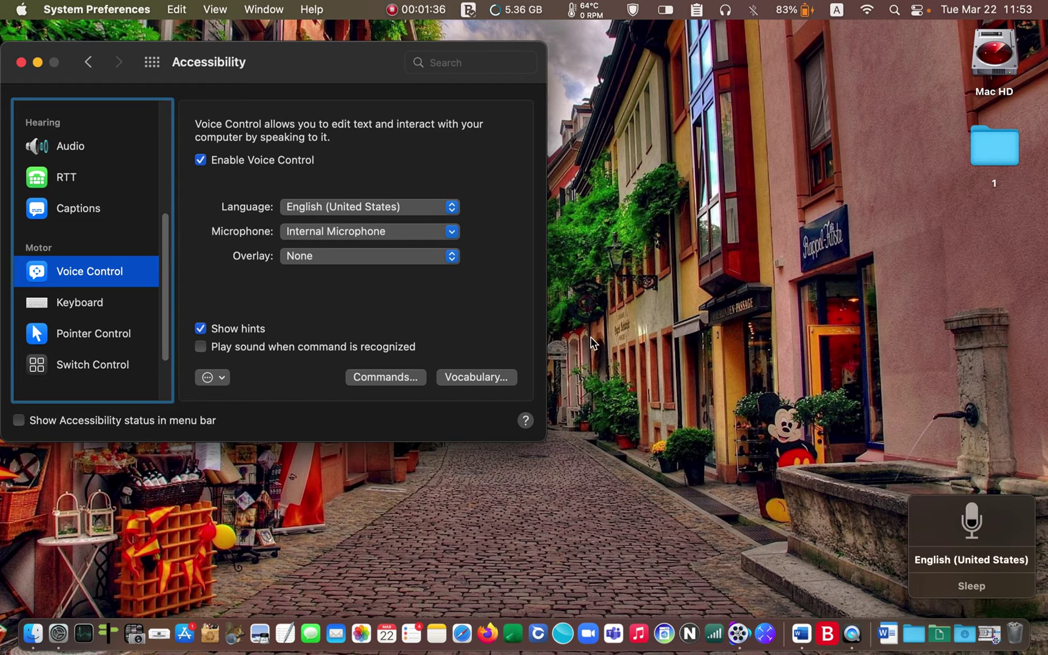
pyautogui.click(971, 587)
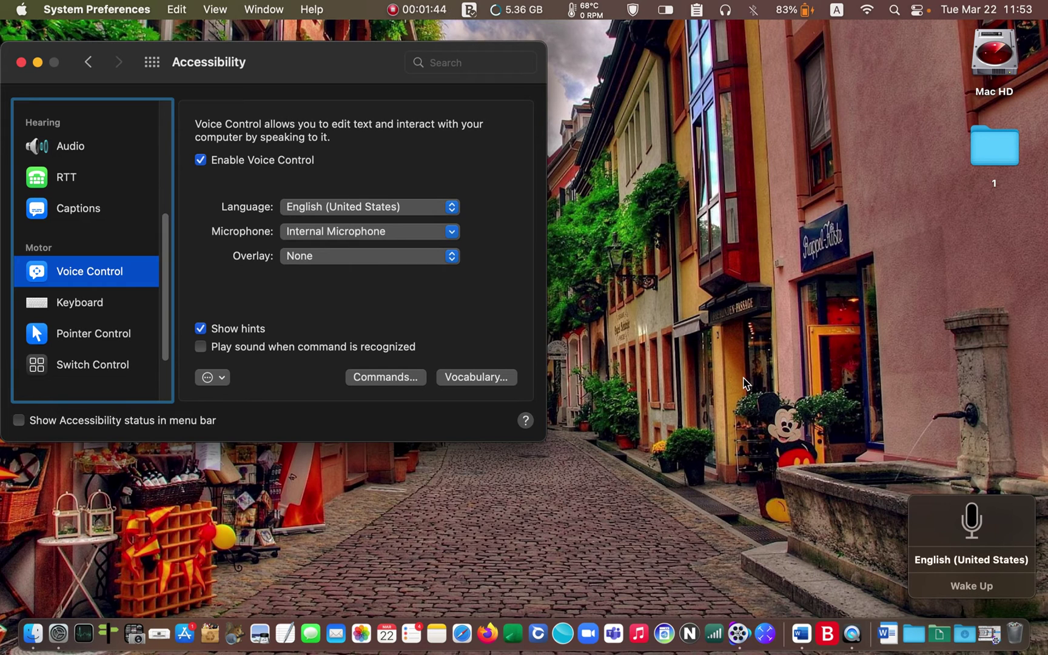
# - Browse the Voice Control Language list via Customize… and cancel without changing anything
pyautogui.click(452, 211)
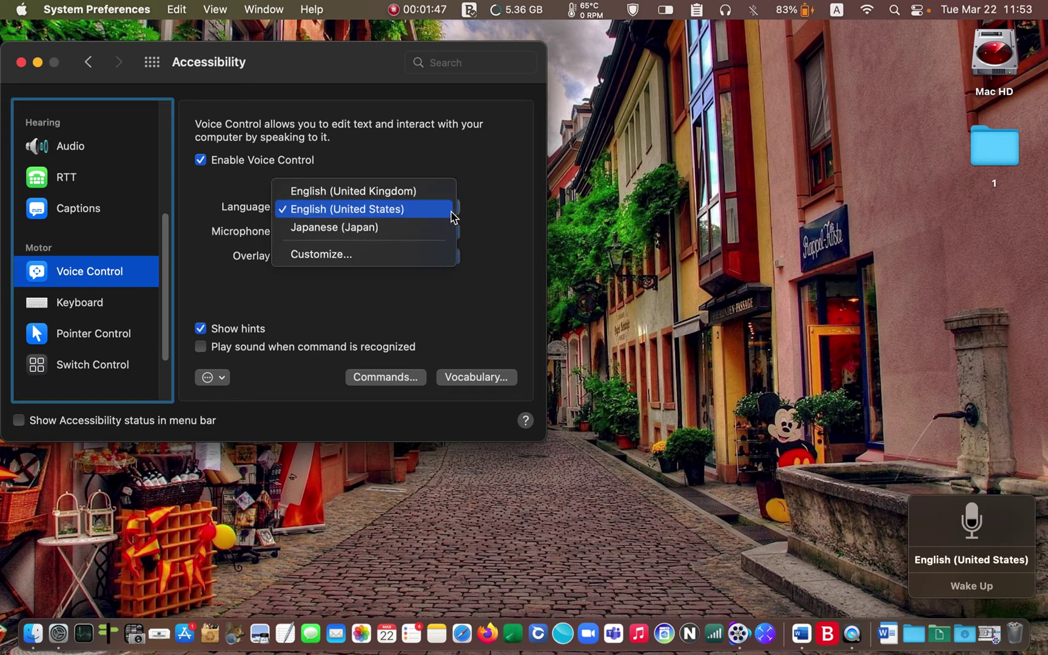
pyautogui.click(541, 210)
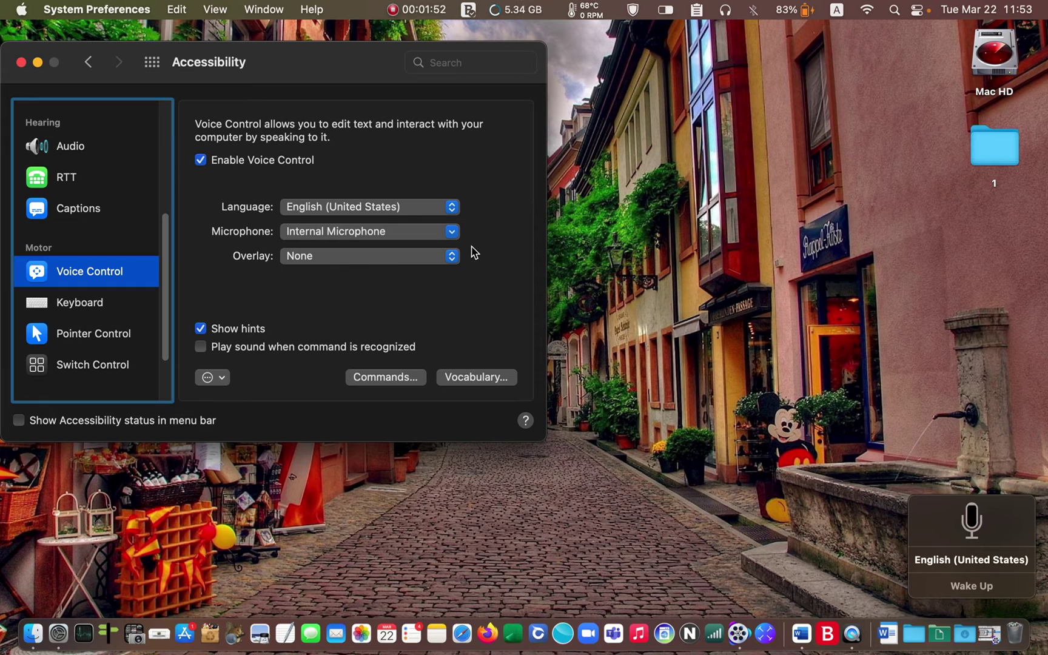
pyautogui.click(454, 209)
pyautogui.click(415, 251)
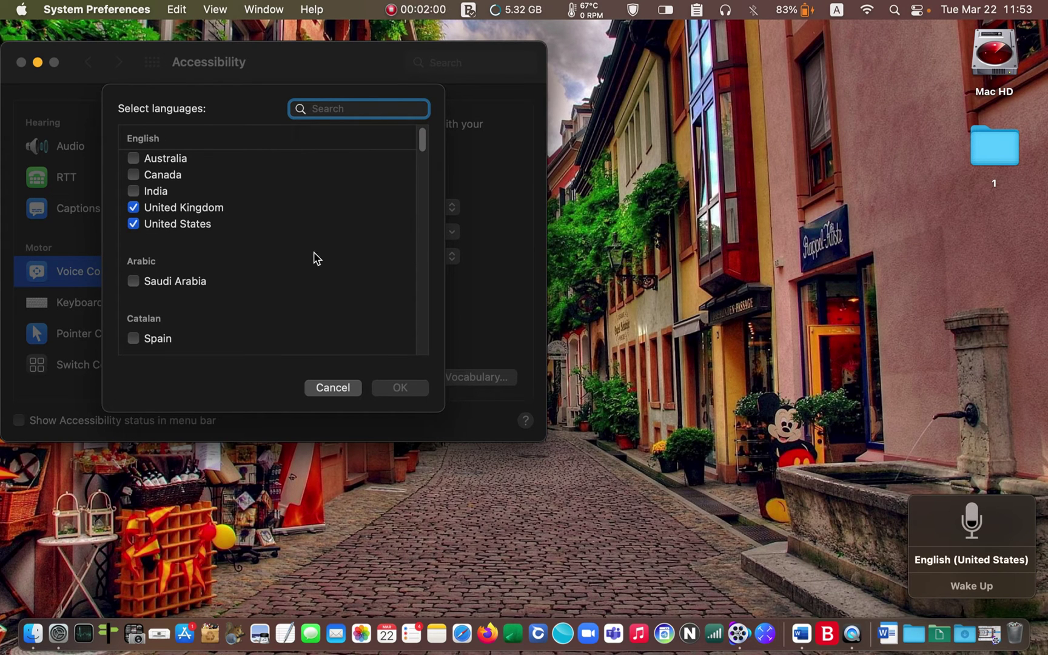
pyautogui.scroll(-3, 365, 262)
pyautogui.scroll(3, 366, 263)
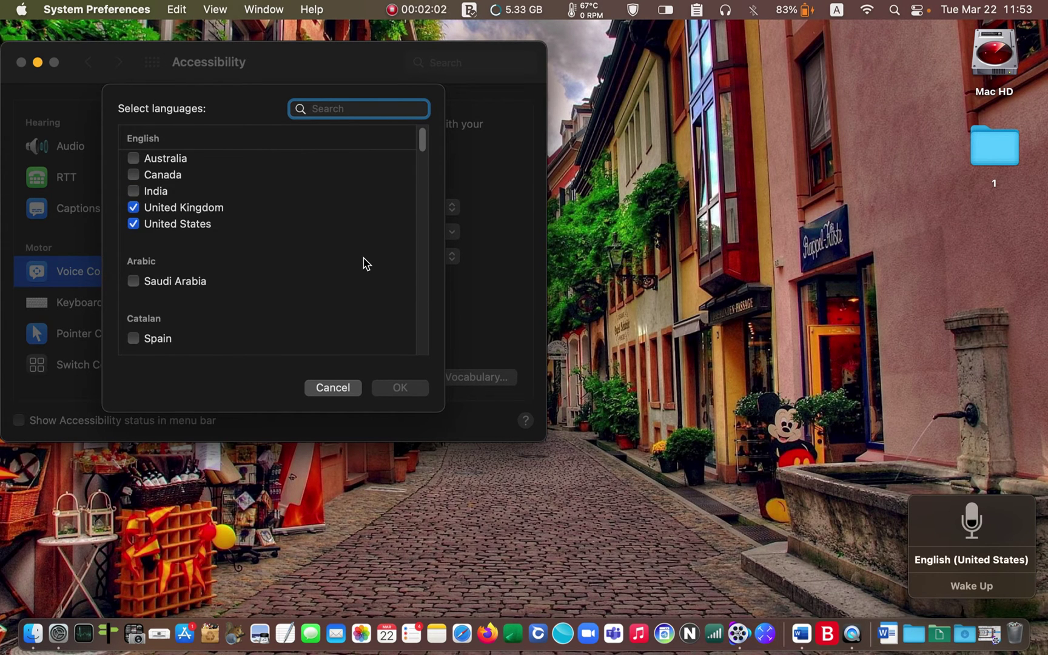
pyautogui.scroll(-10, 365, 262)
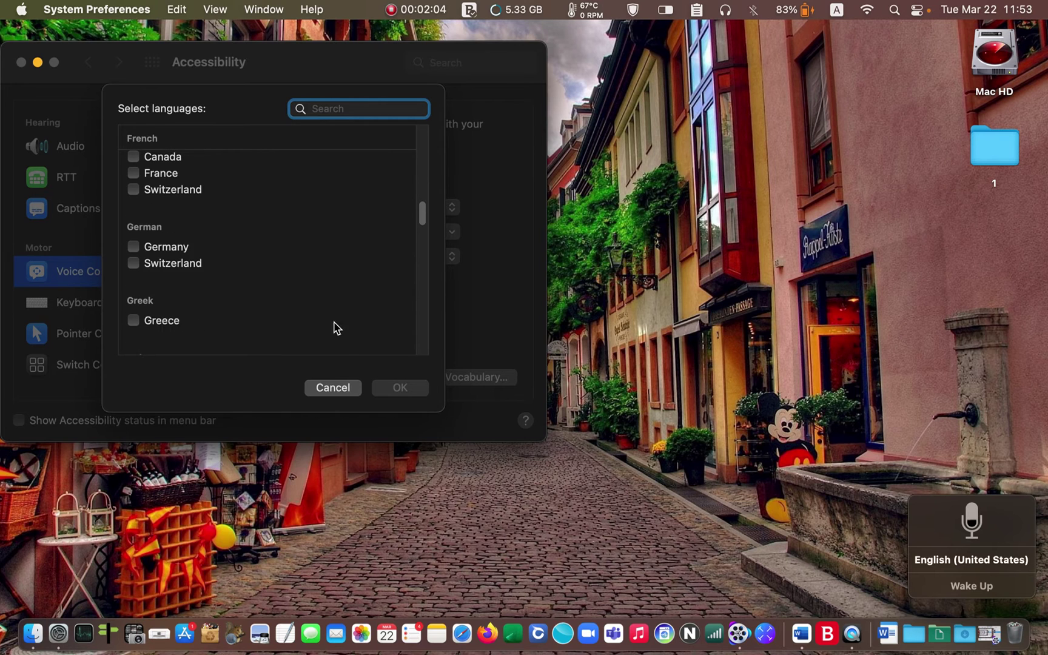
pyautogui.click(328, 391)
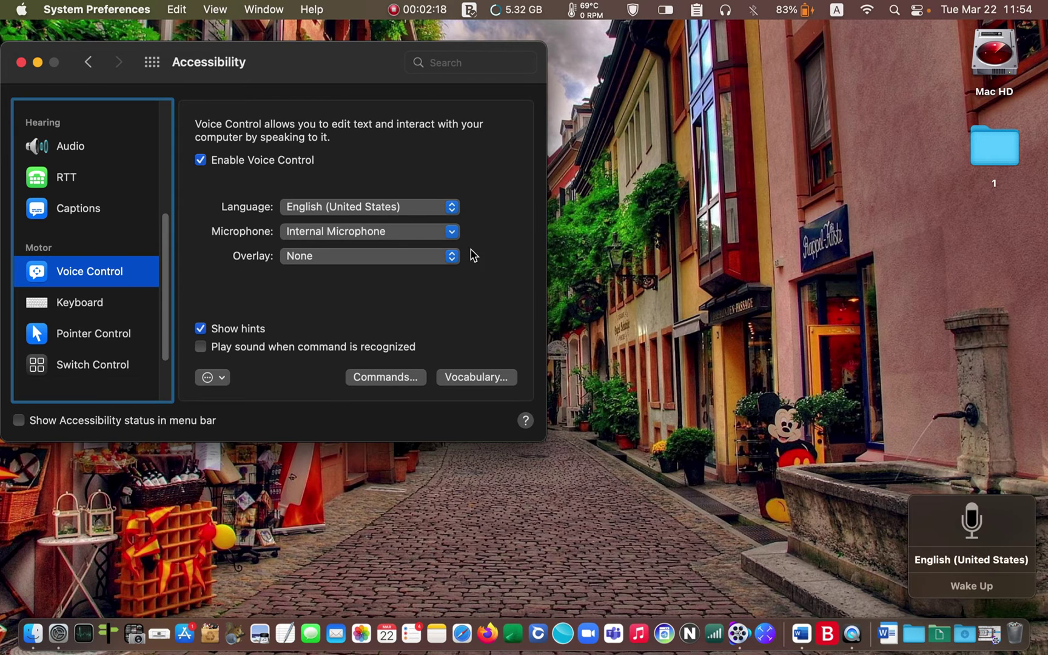
# - Check the Microphone choices, leave Internal Microphone selected, and close System Preferences
pyautogui.click(452, 232)
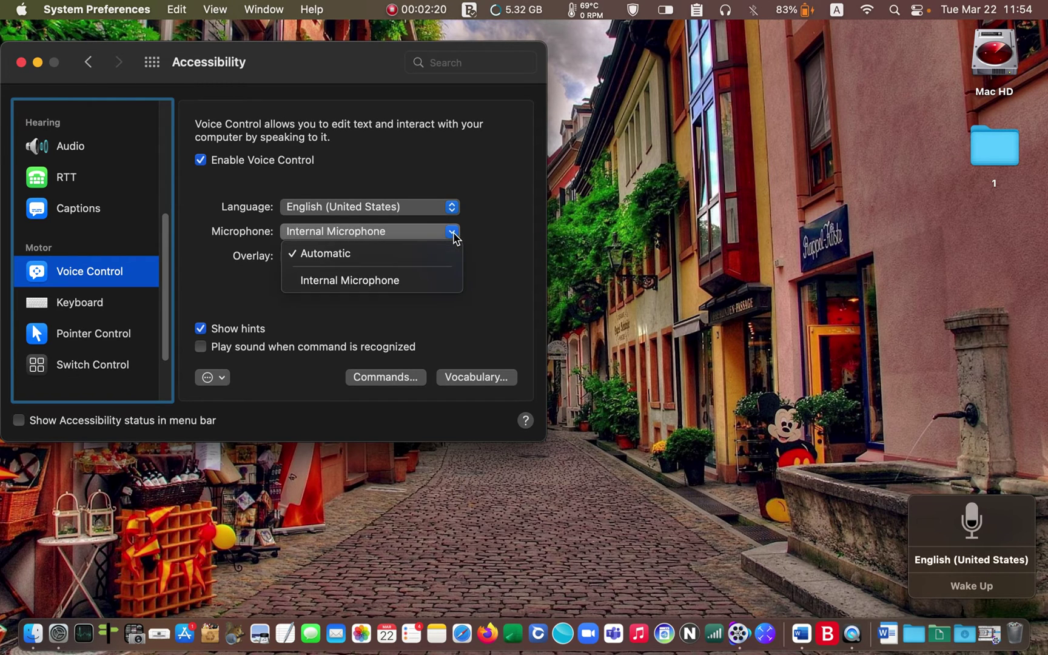
pyautogui.click(504, 236)
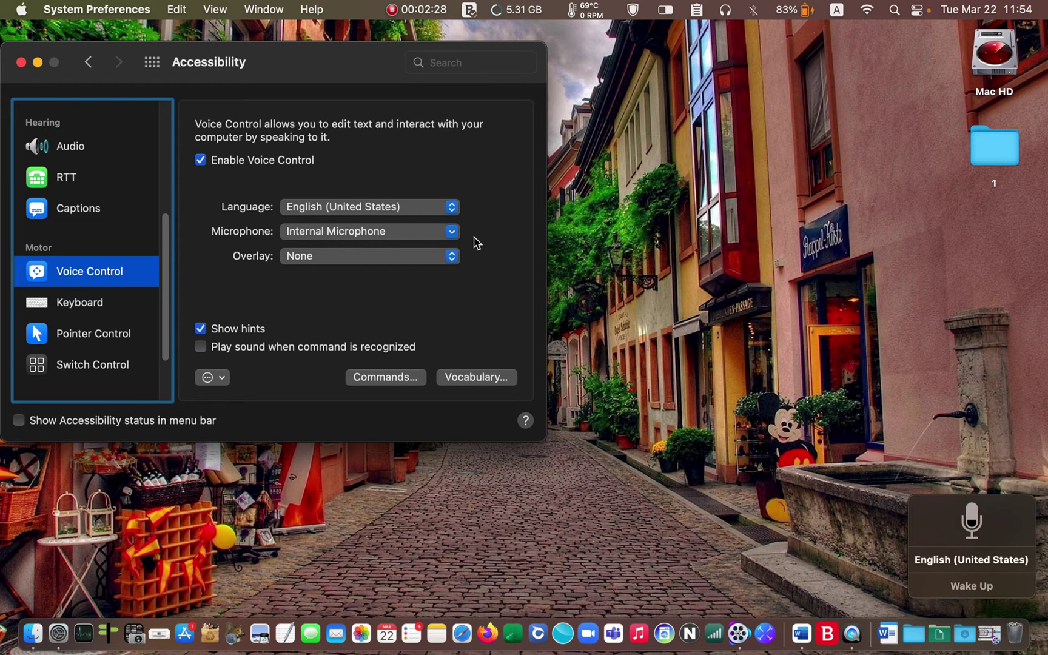
pyautogui.click(21, 63)
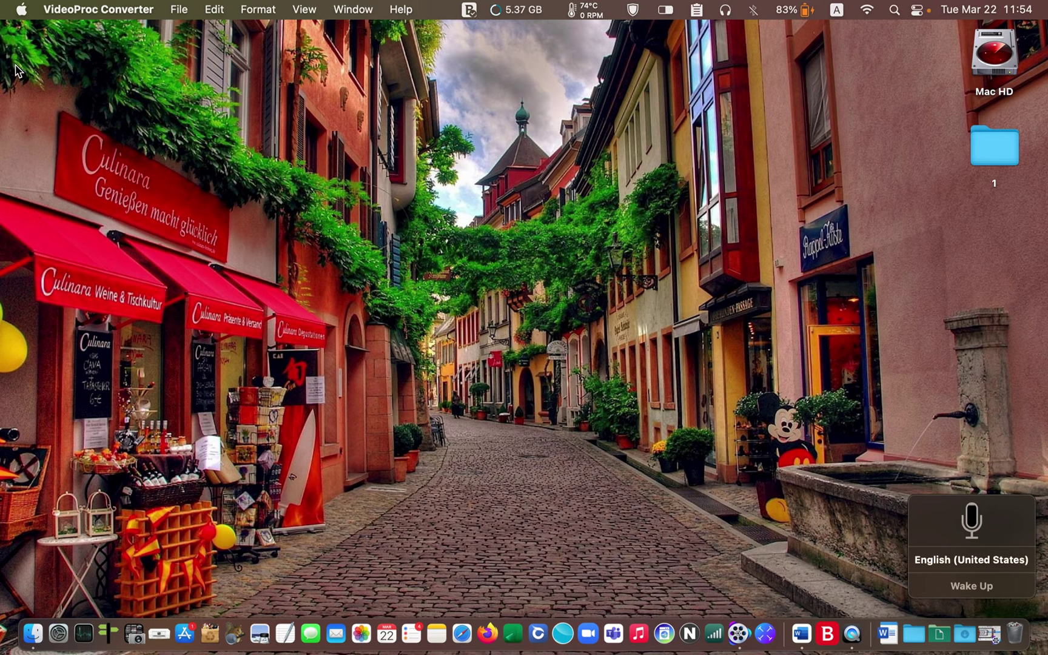
# - Launch Zoom from the Dock and sign in to join the six-participant meeting
pyautogui.click(588, 634)
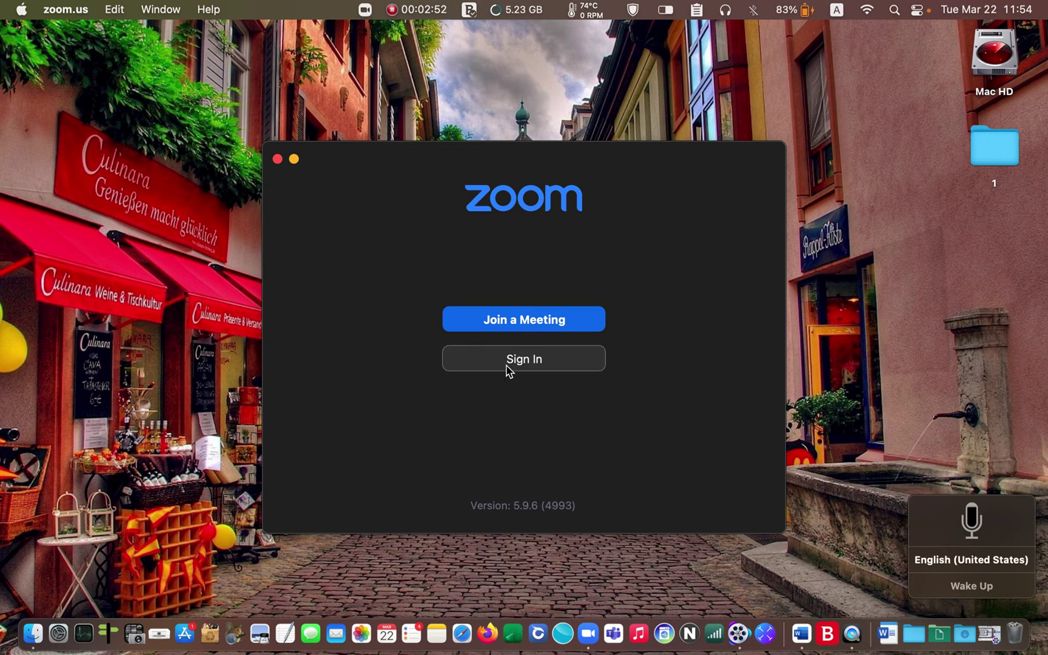
pyautogui.click(507, 366)
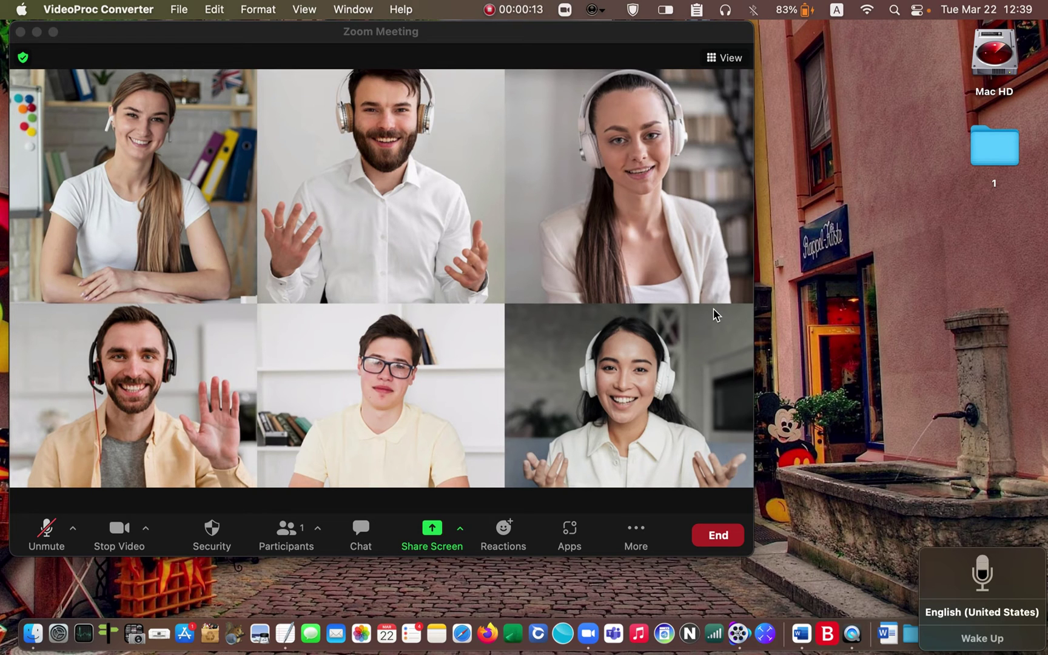
# - Open the meeting chat, dictate the language-change message to Everyone, then sleep Voice Control
pyautogui.click(358, 530)
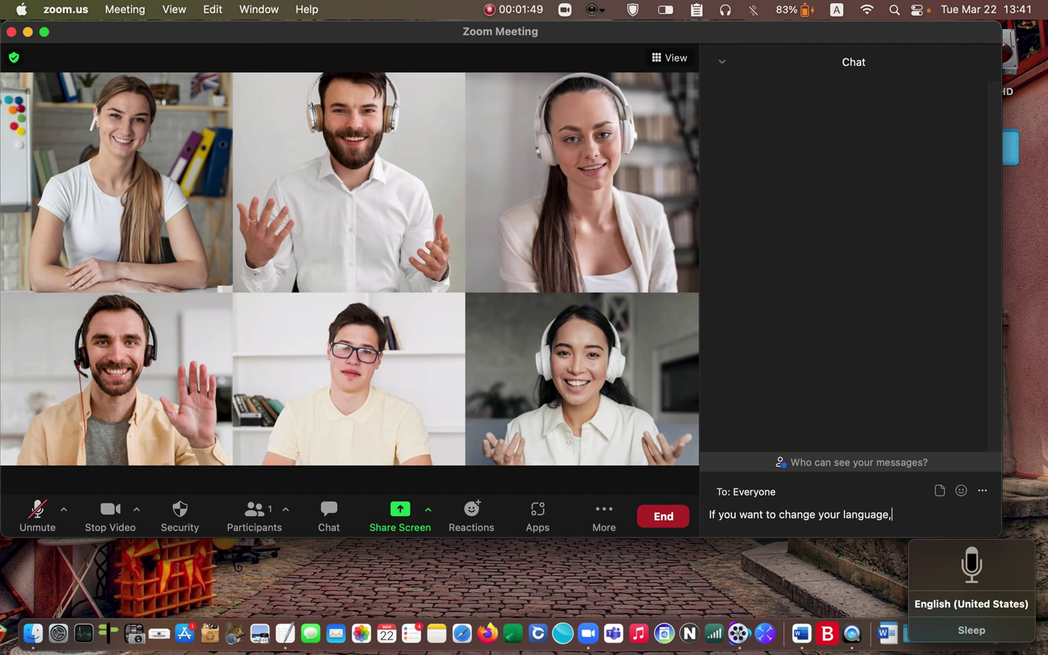
pyautogui.click(1004, 610)
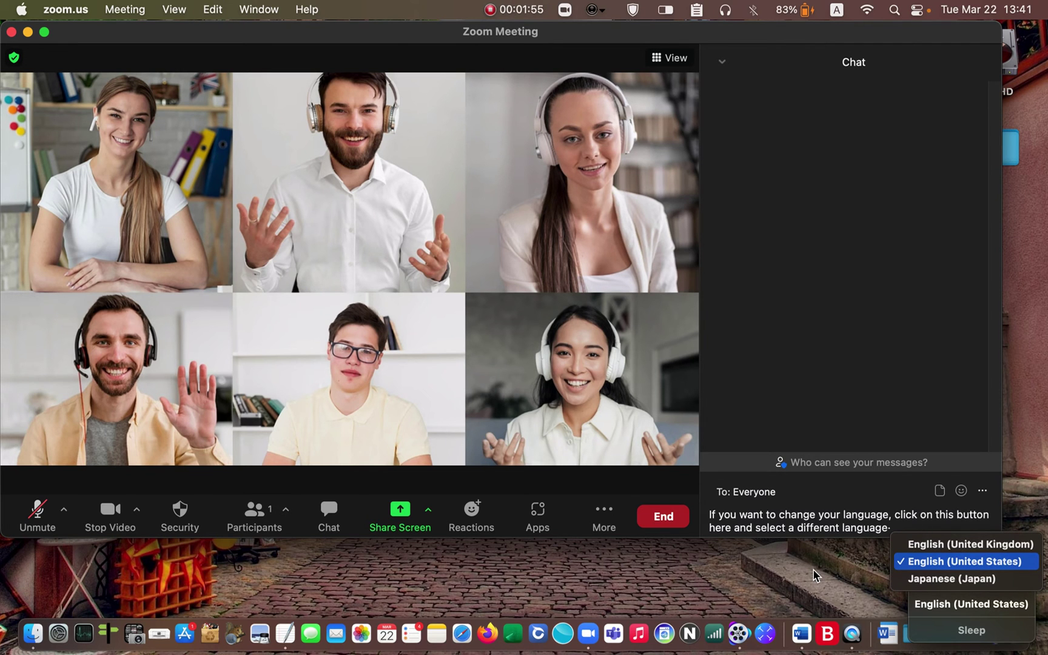
pyautogui.click(982, 637)
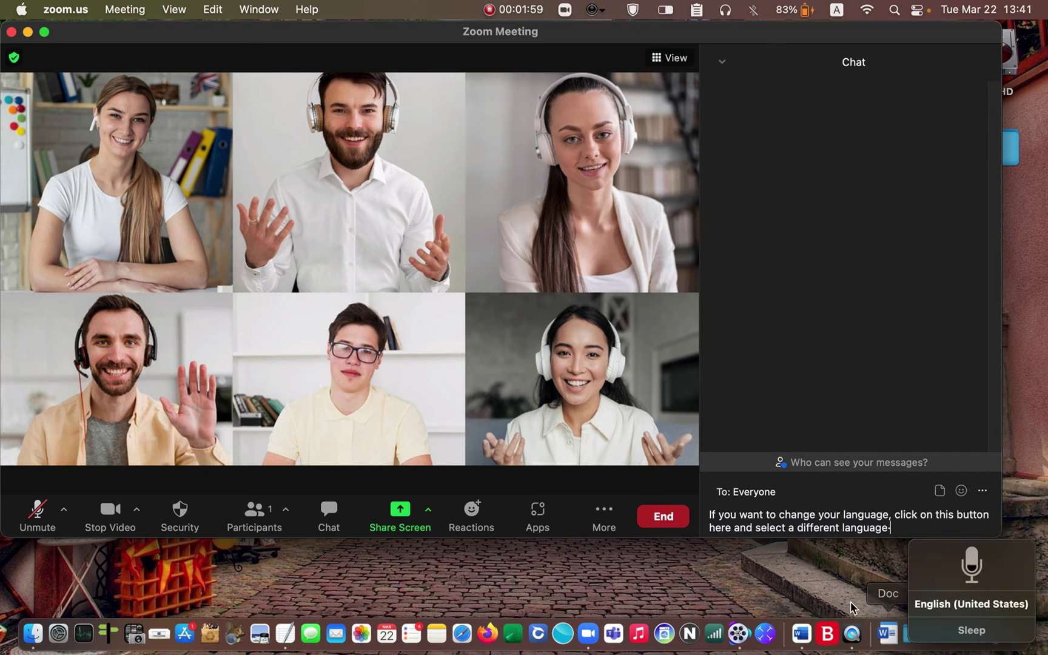
pyautogui.click(973, 632)
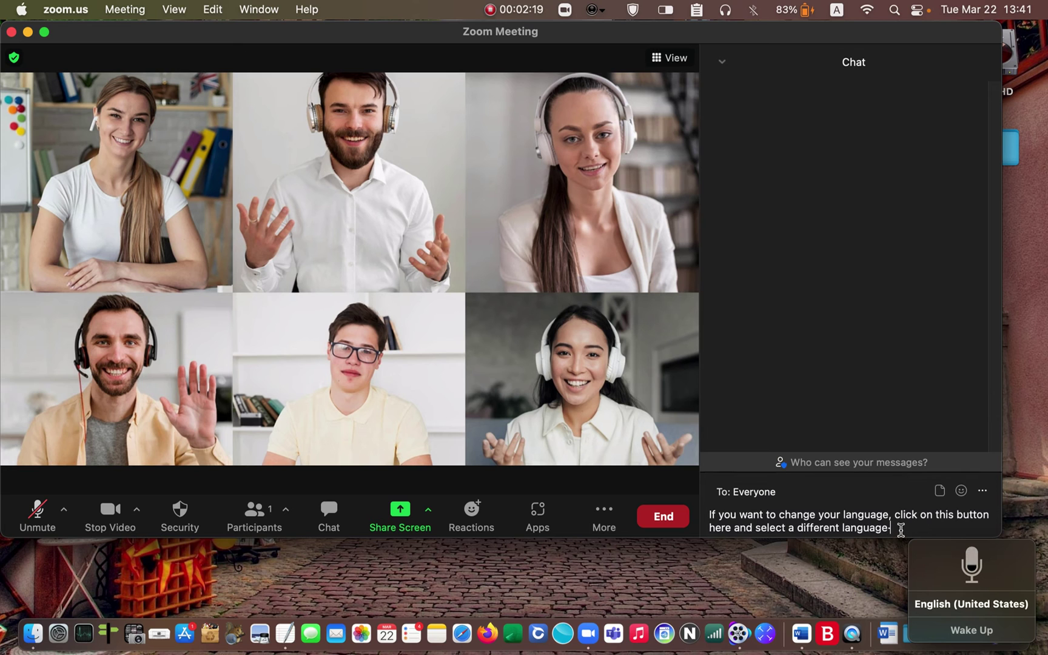
# - Send the dictated language message to Everyone with Return
pyautogui.press('Return')
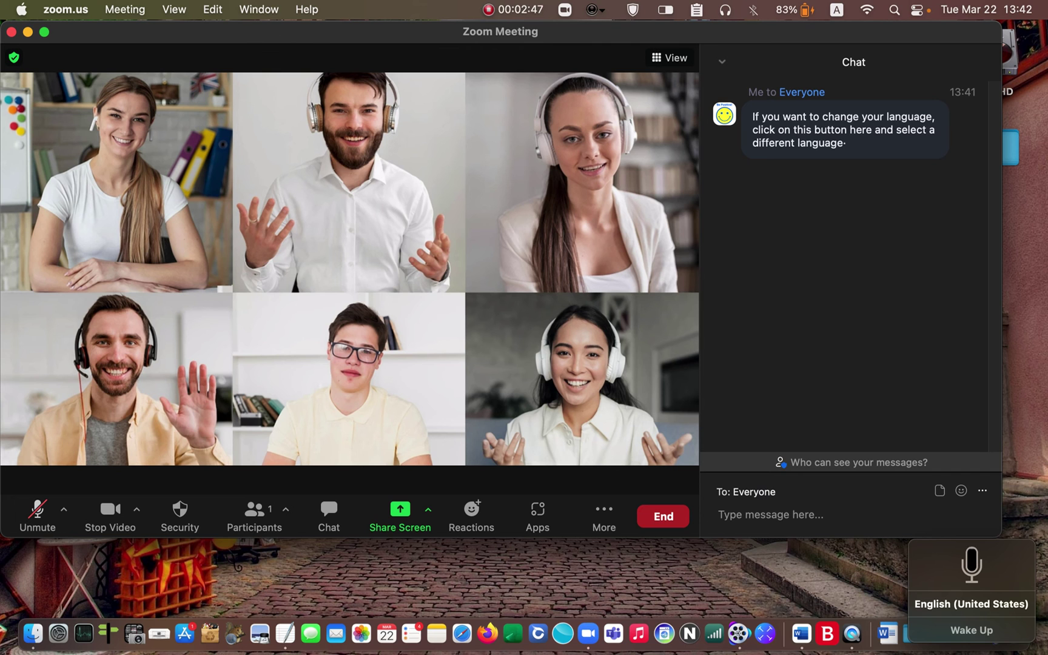
# - Reopen System Preferences, uncheck Enable Voice Control under Accessibility, and close the window
pyautogui.click(64, 639)
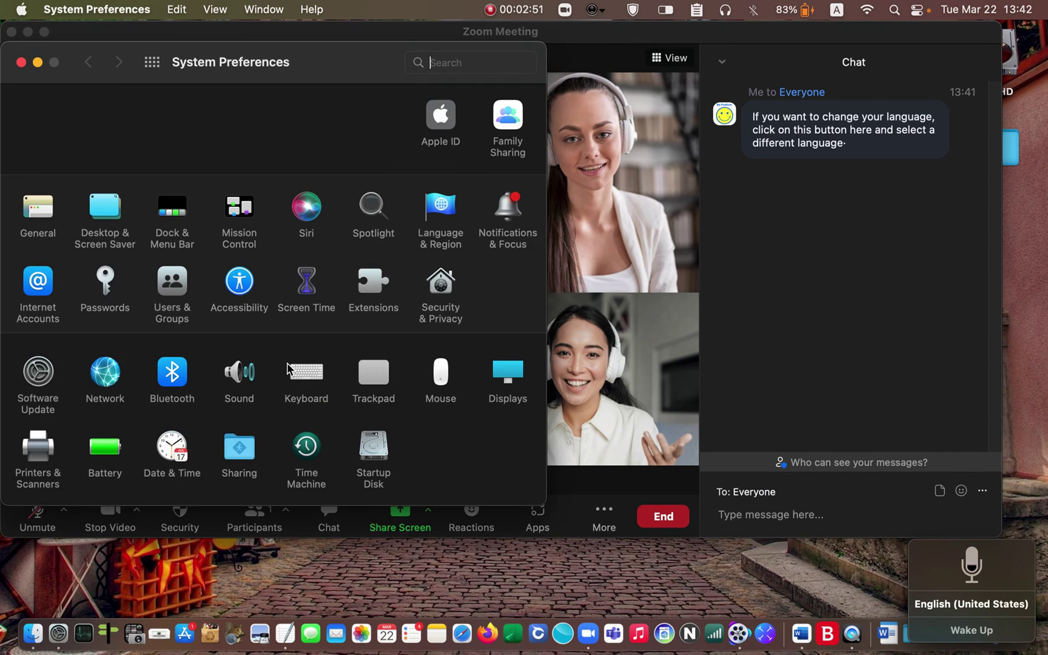
pyautogui.click(239, 284)
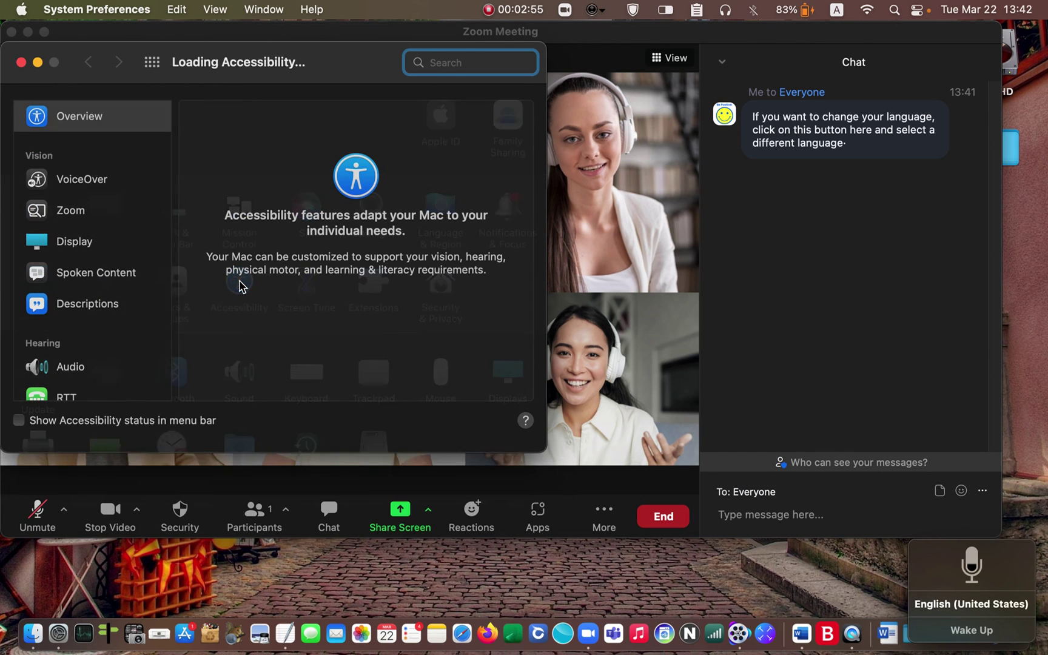
pyautogui.scroll(-5, 82, 280)
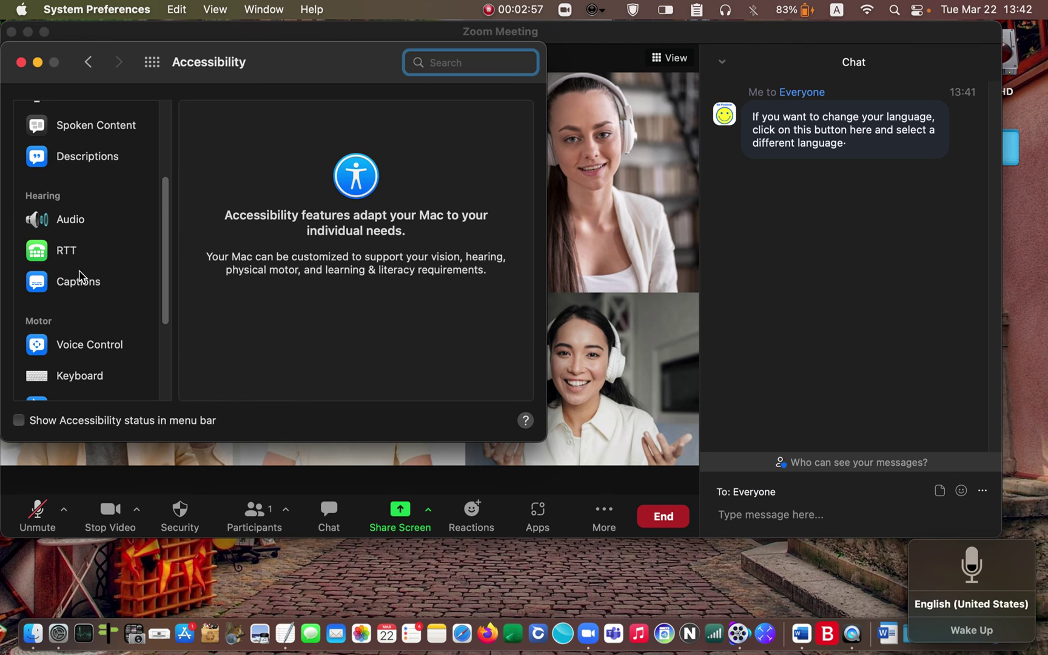
pyautogui.scroll(5, 76, 340)
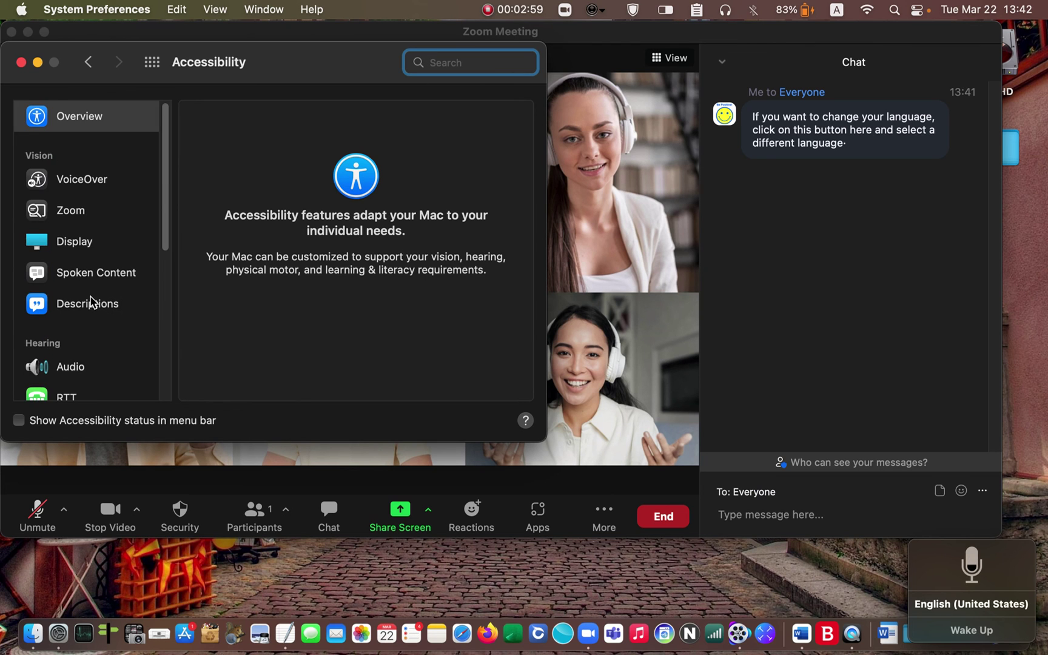
pyautogui.scroll(-5, 91, 301)
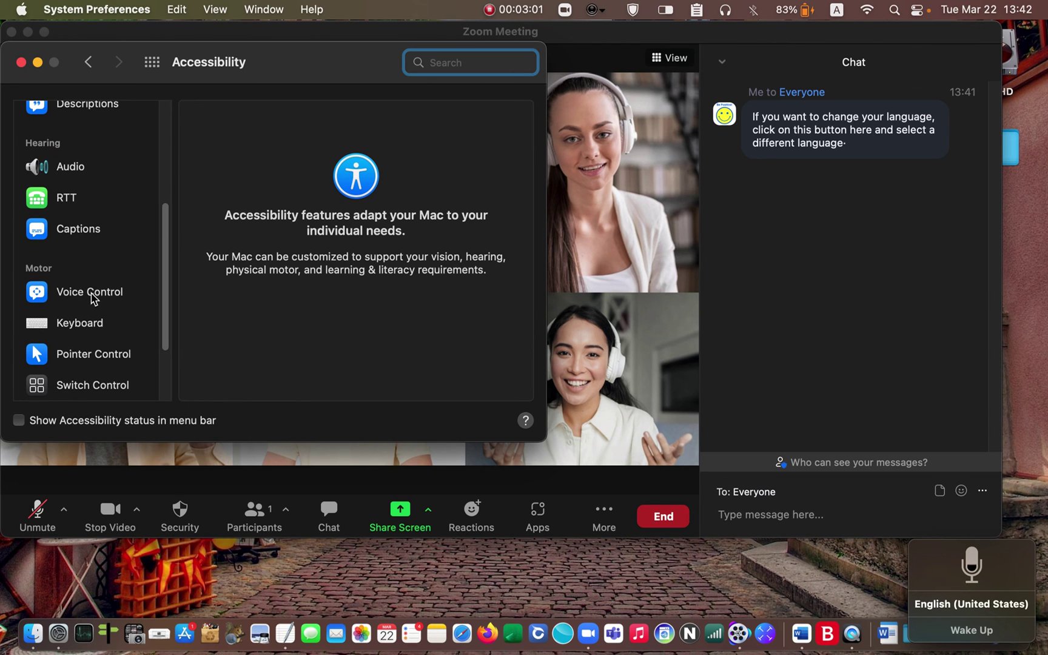
pyautogui.click(91, 294)
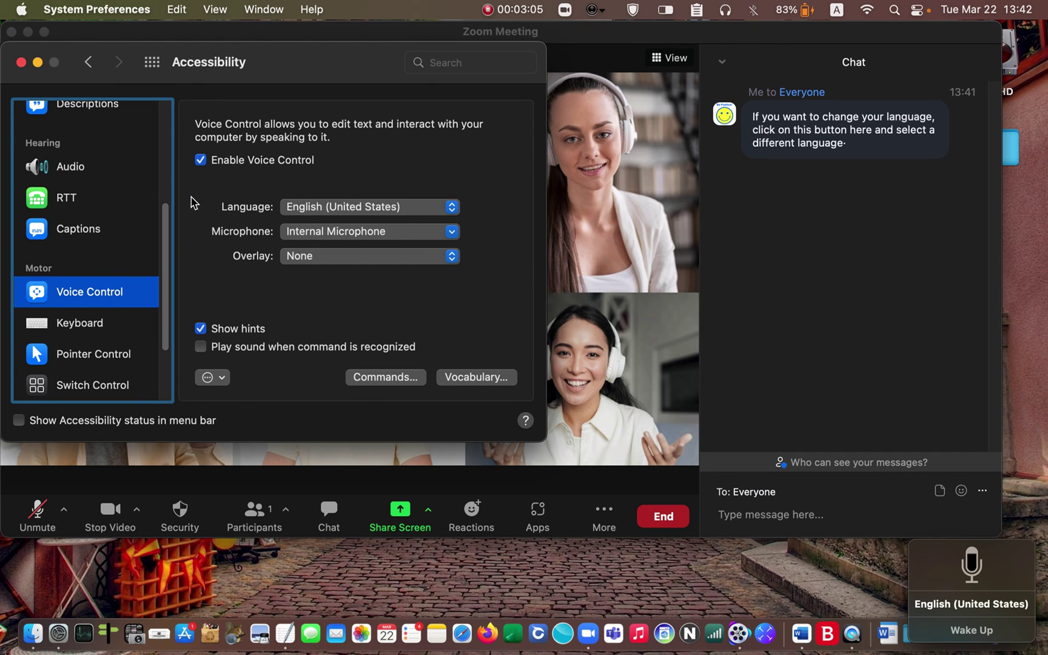
pyautogui.click(203, 162)
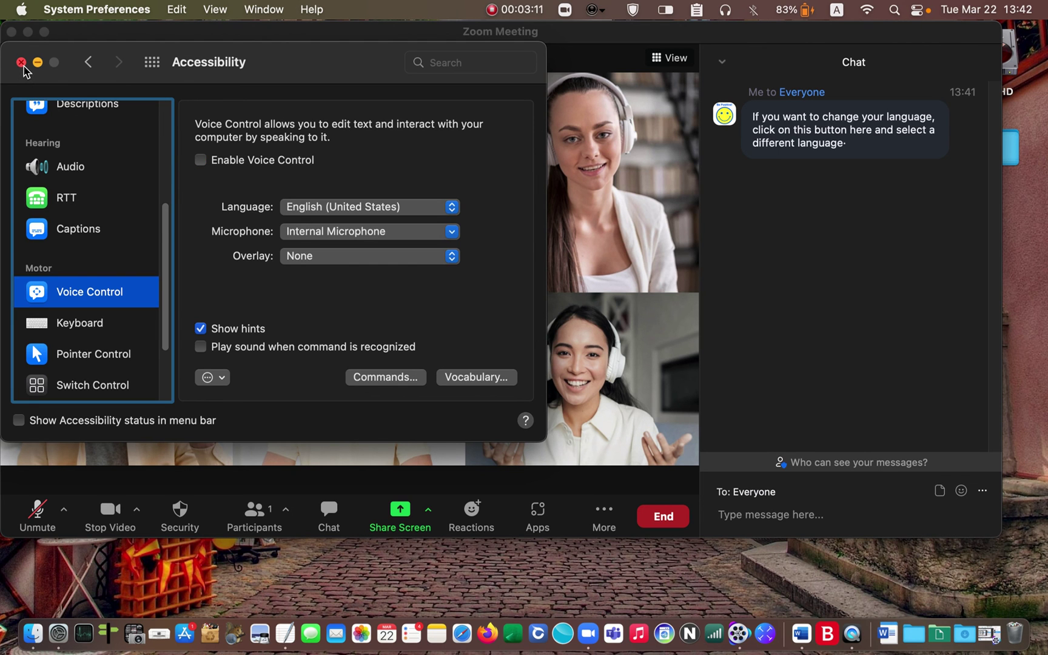
pyautogui.click(21, 62)
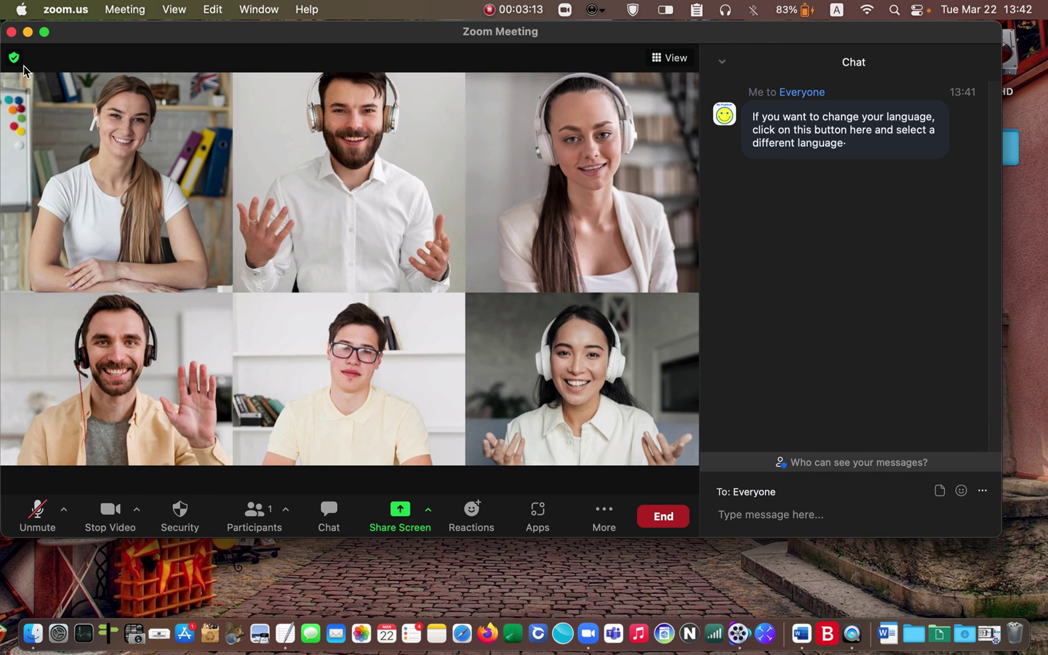